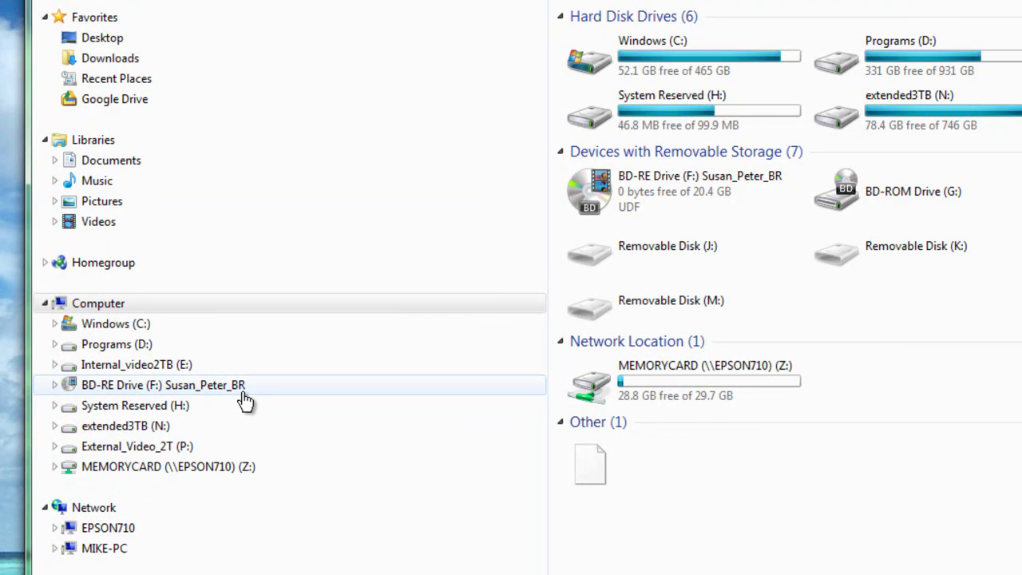
Step: Copy 00017.m2ts from the Blu-ray disc's F:\BDMV\STREAM folder
left_click(54, 385)
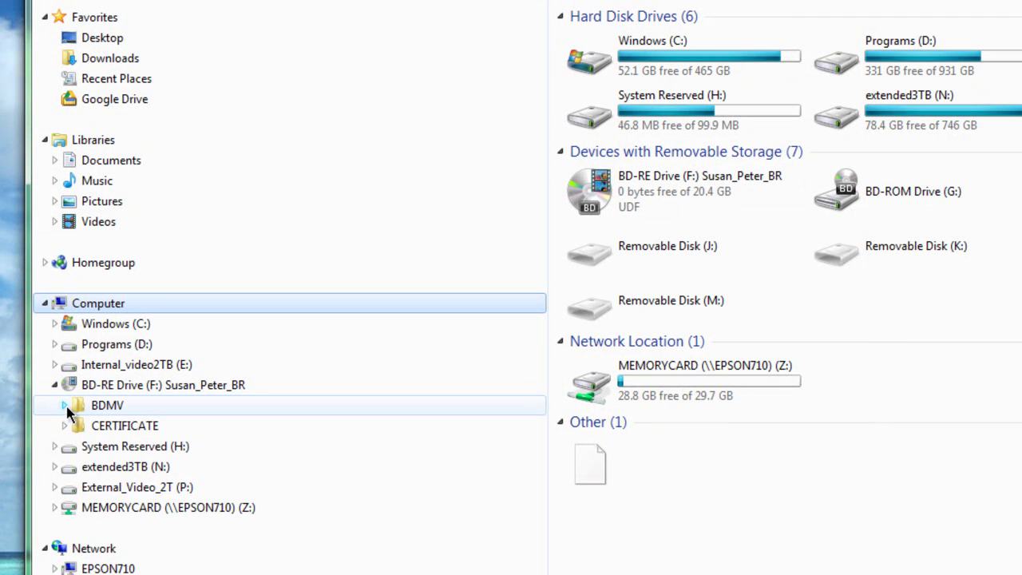
left_click(65, 407)
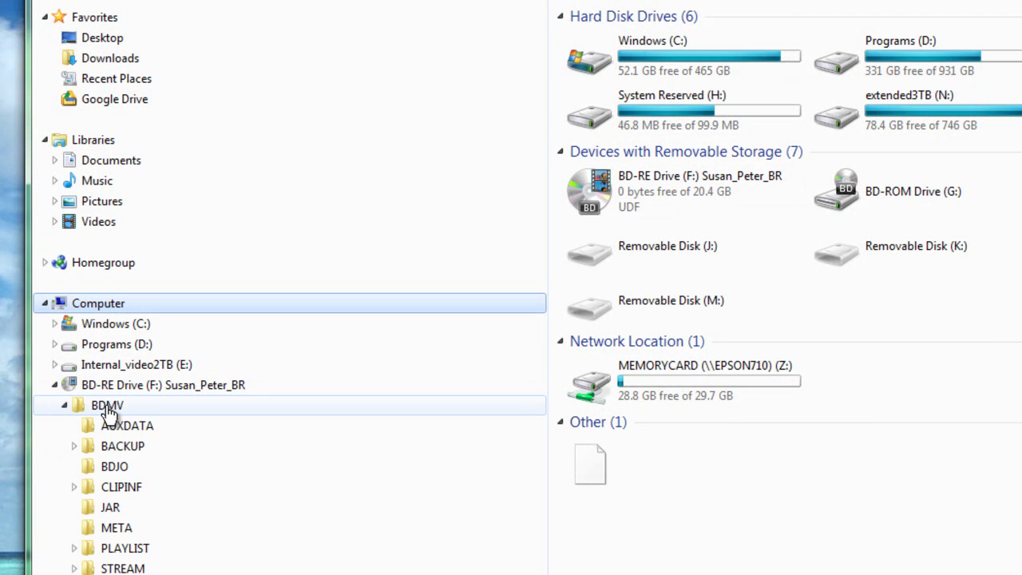
left_click(118, 569)
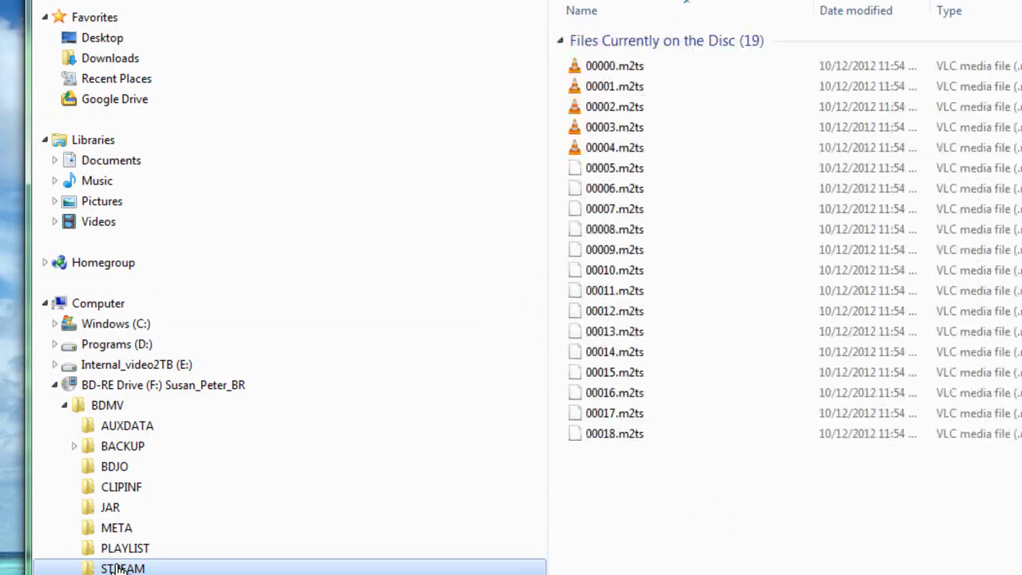
left_click(615, 413)
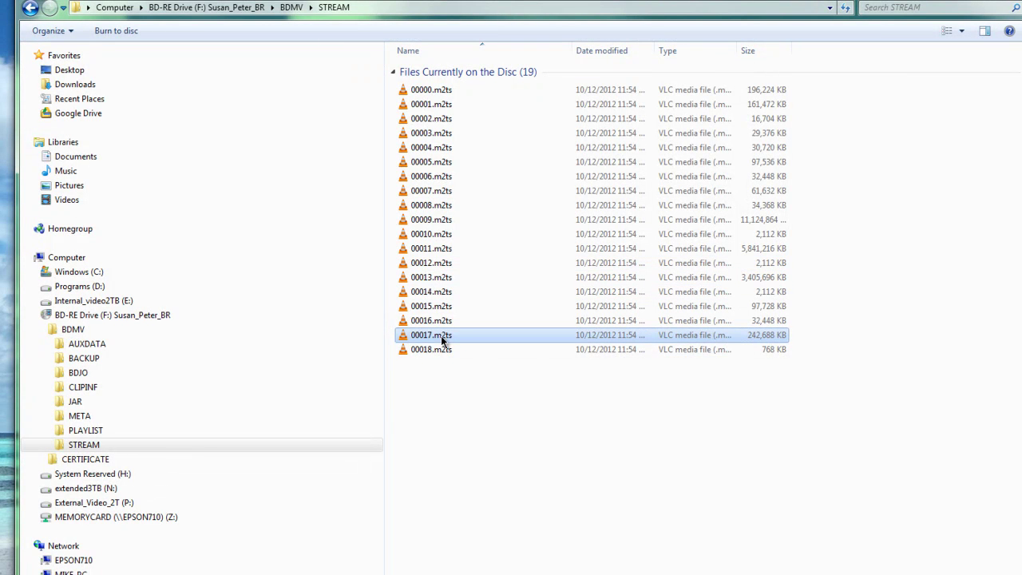
right_click(406, 217)
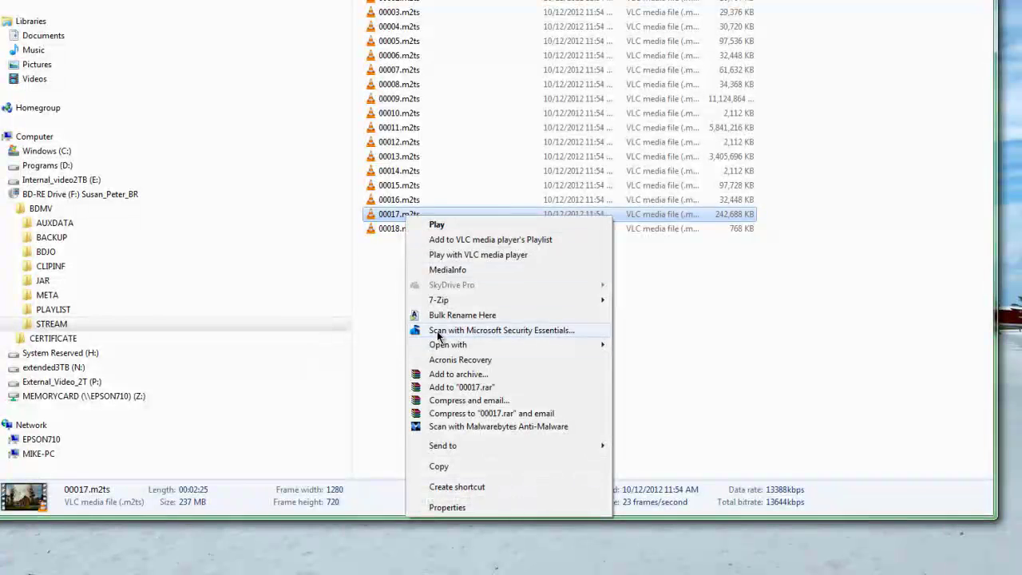
left_click(441, 467)
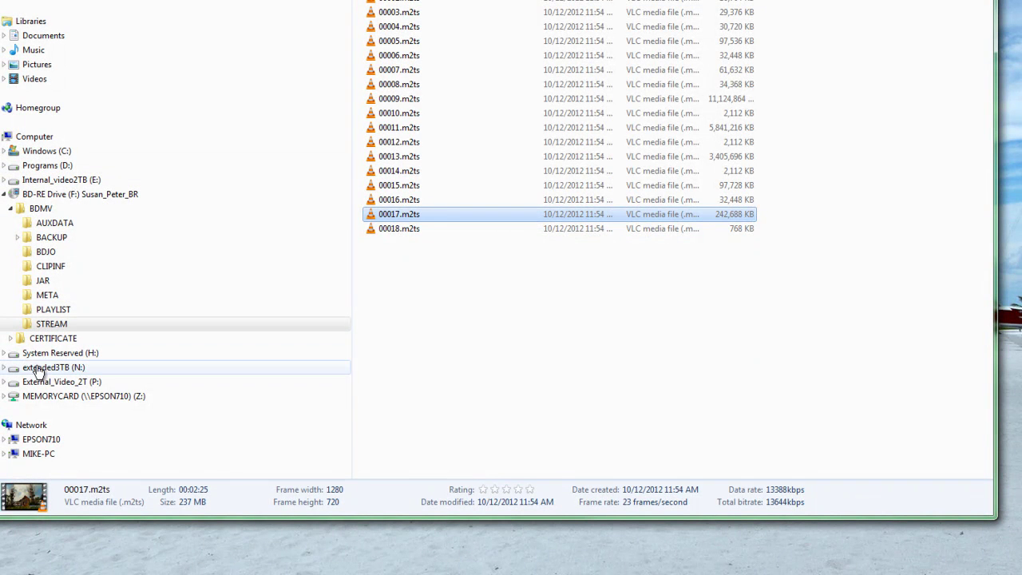
Step: Paste the 237 MB 00017.m2ts into drive Internal_video2TB (E:) and select it
left_click(51, 189)
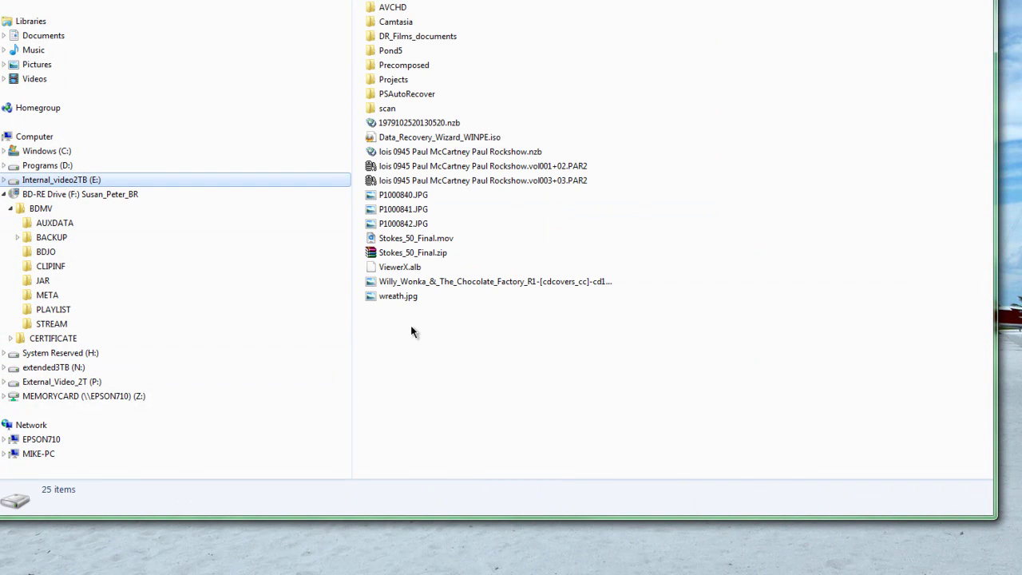
right_click(389, 362)
left_click(421, 455)
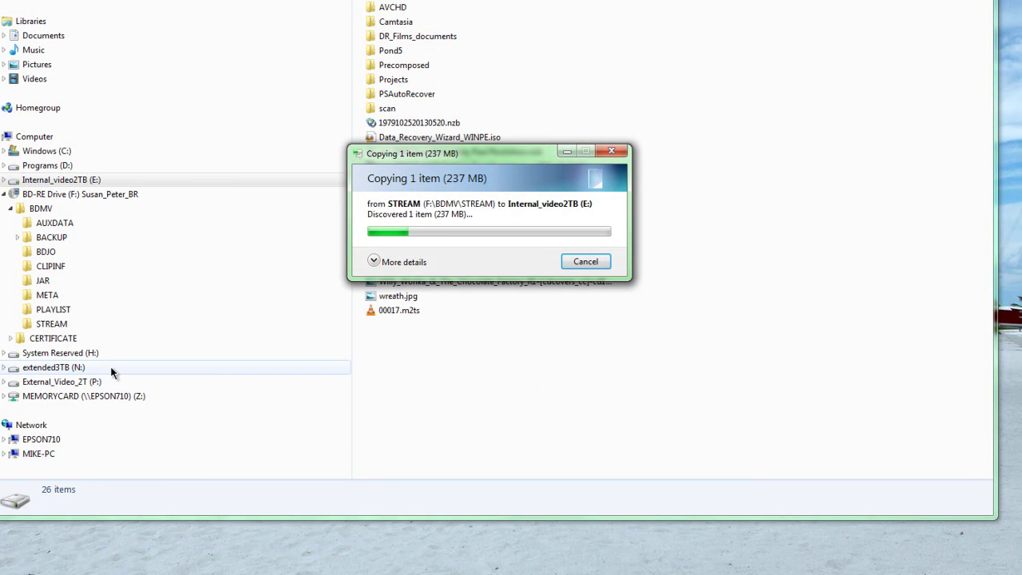
left_click(405, 313)
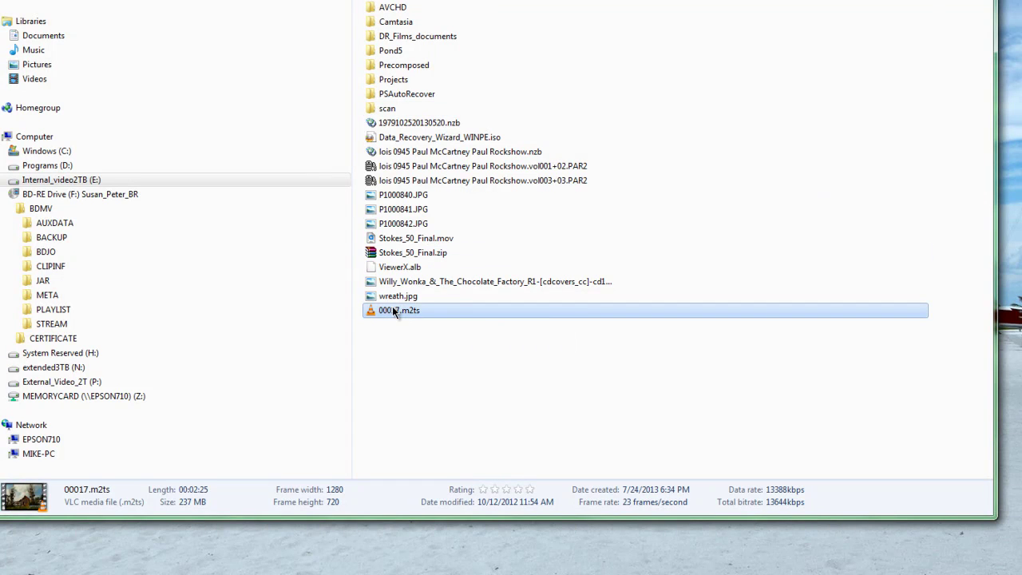
Step: Preview 00017.m2ts in VLC for a few seconds, then close the player
double_click(393, 311)
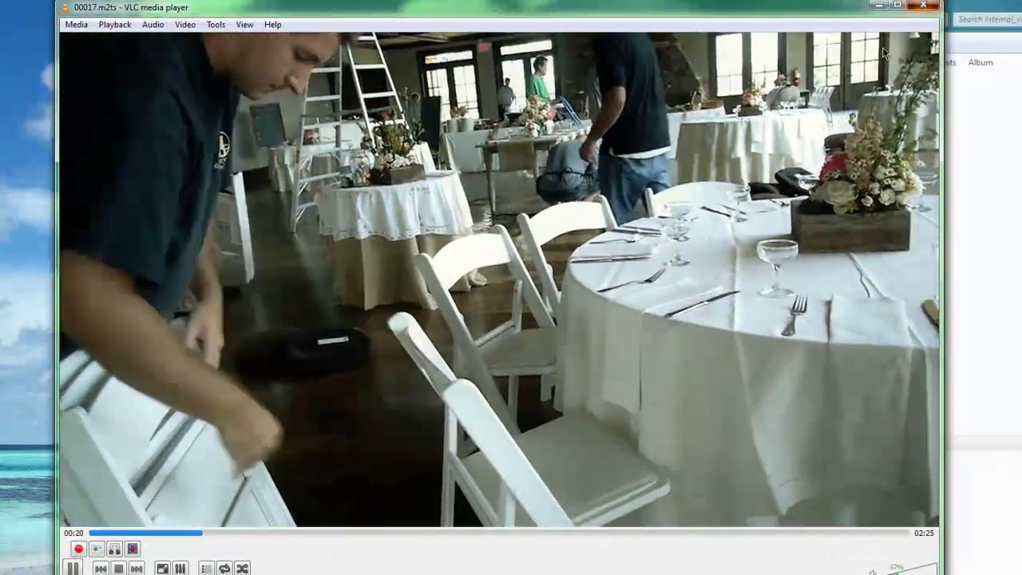
left_click(925, 8)
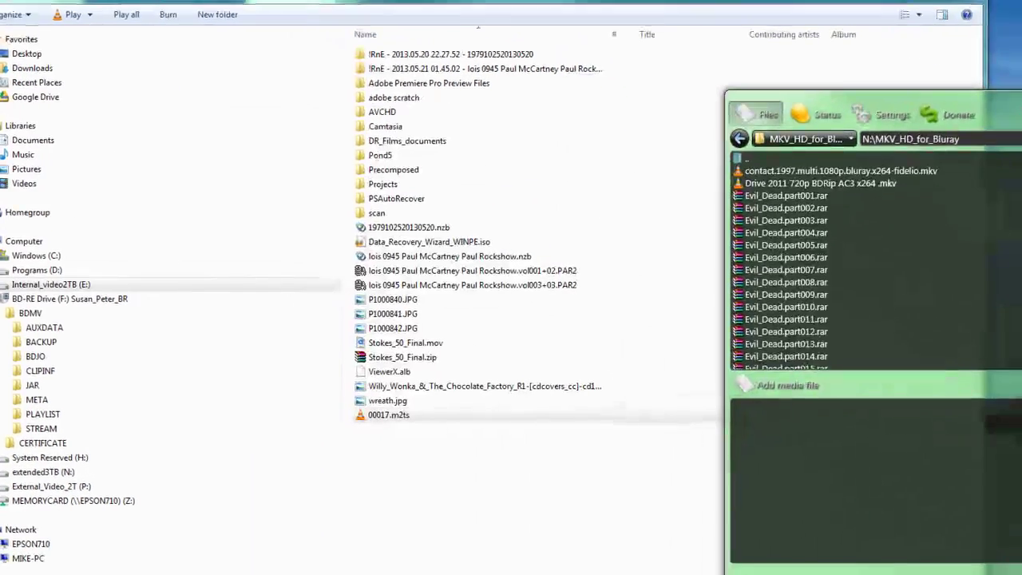
Step: Load 00017.m2ts into XviD4PSP with MP4 output format and the iPad 720p preset
left_click_drag(372, 417, 818, 457)
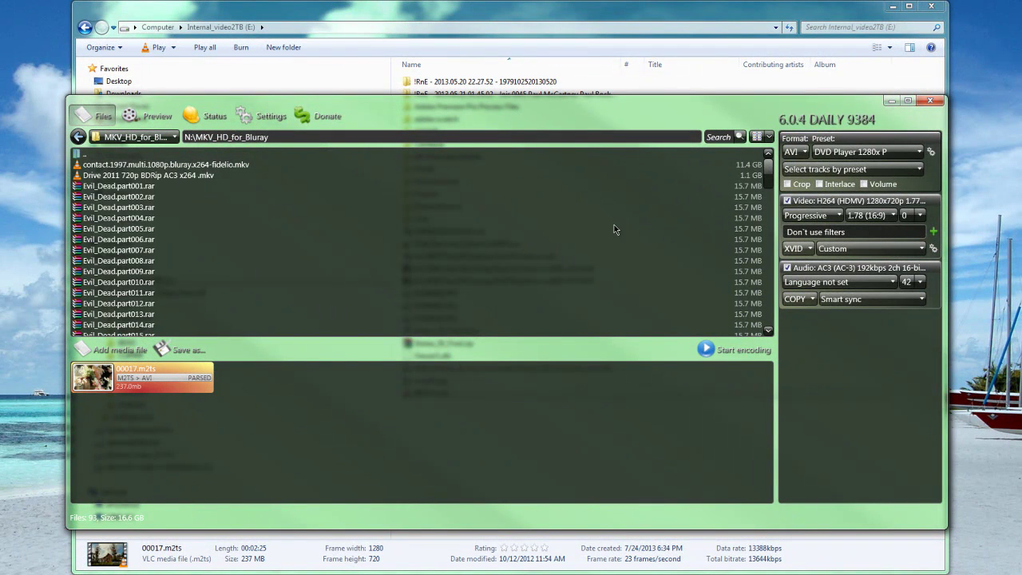
left_click(797, 152)
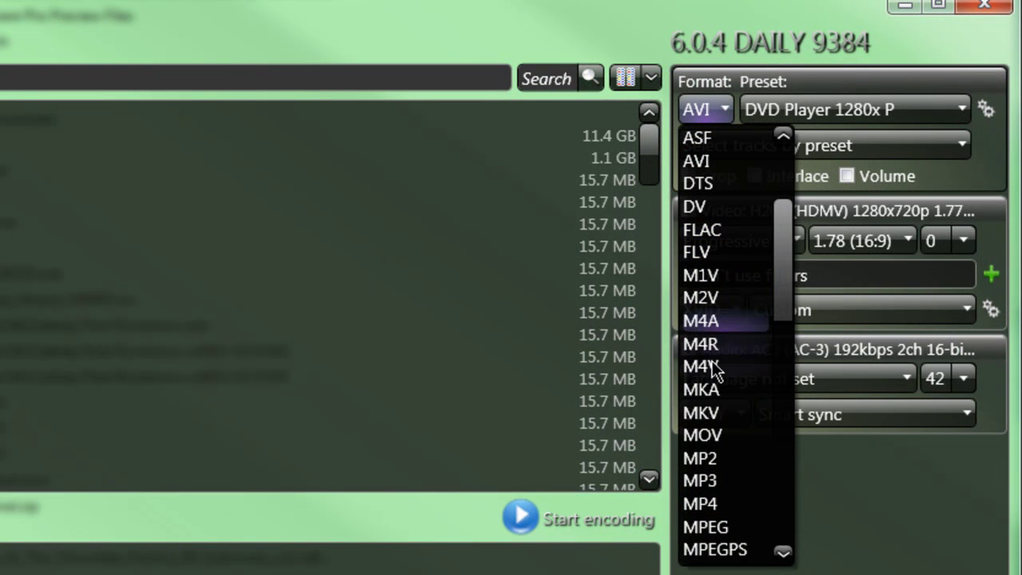
left_click(702, 505)
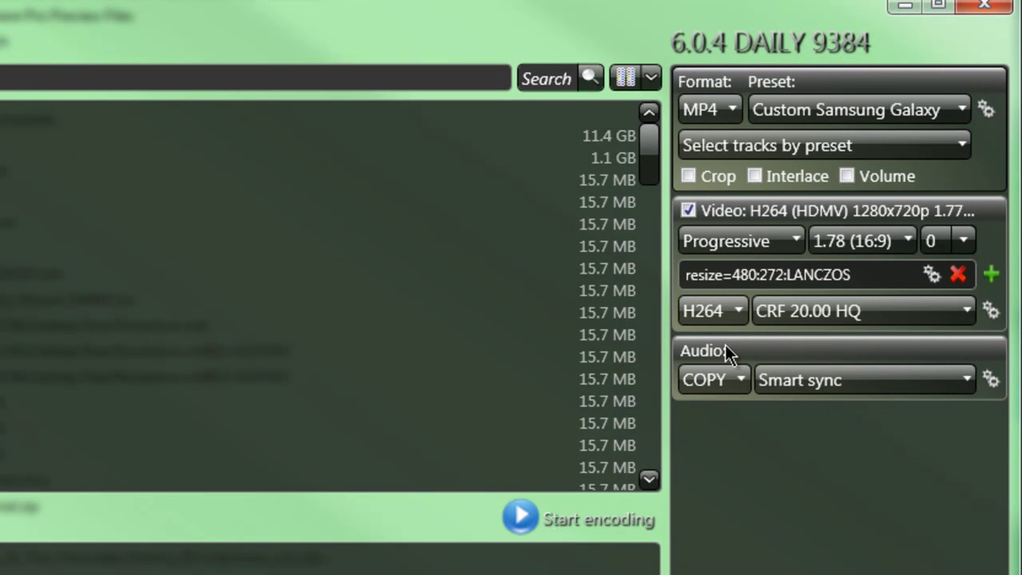
left_click(886, 112)
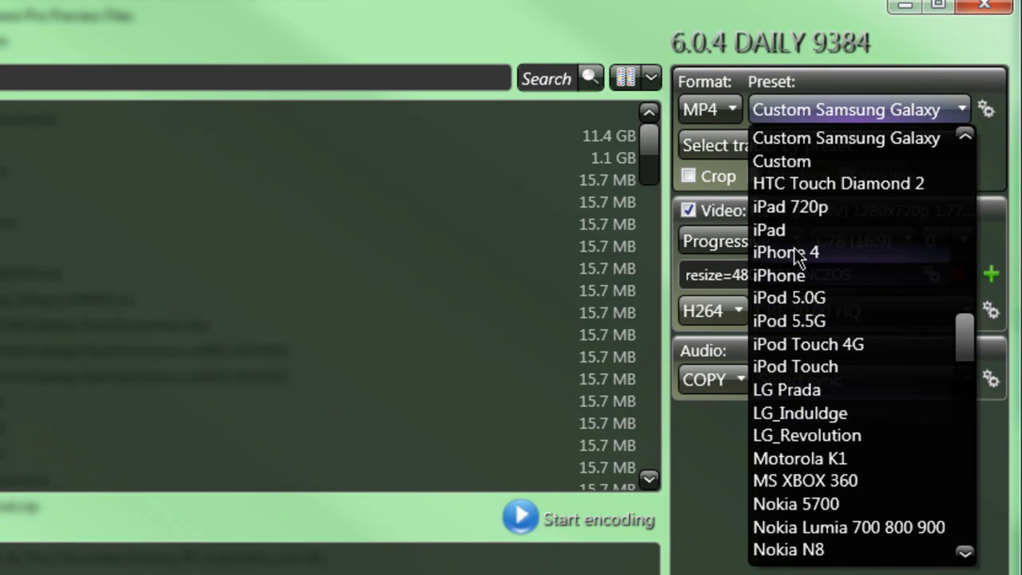
left_click(796, 210)
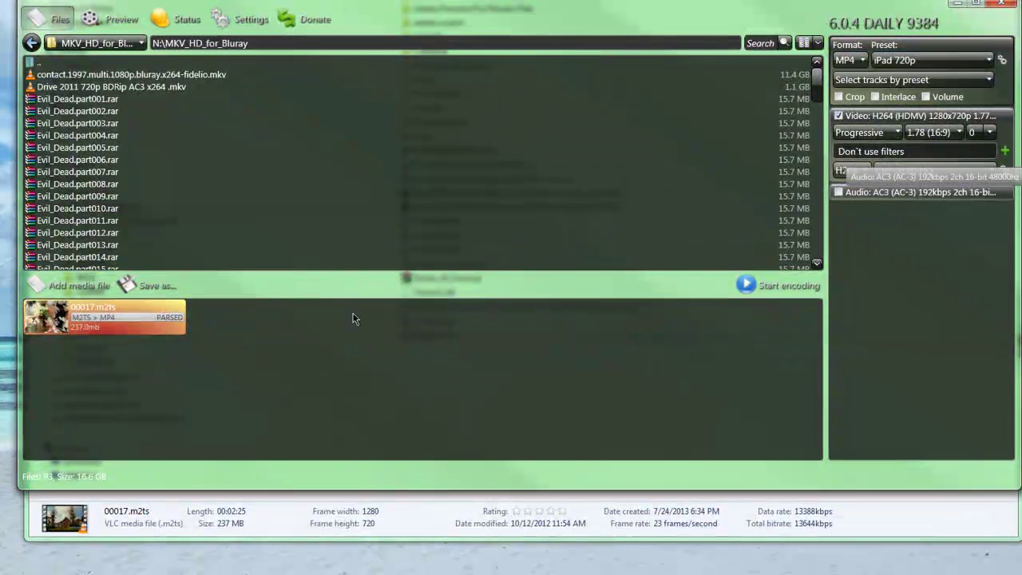
Step: Save the output as teaser.mp4 on drive E: and start encoding
left_click(148, 286)
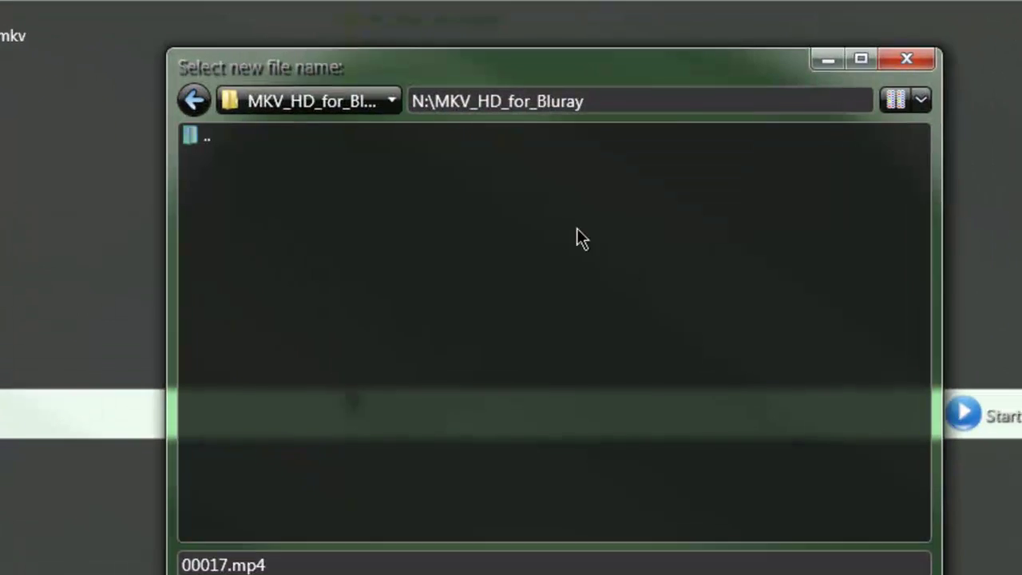
left_click(375, 105)
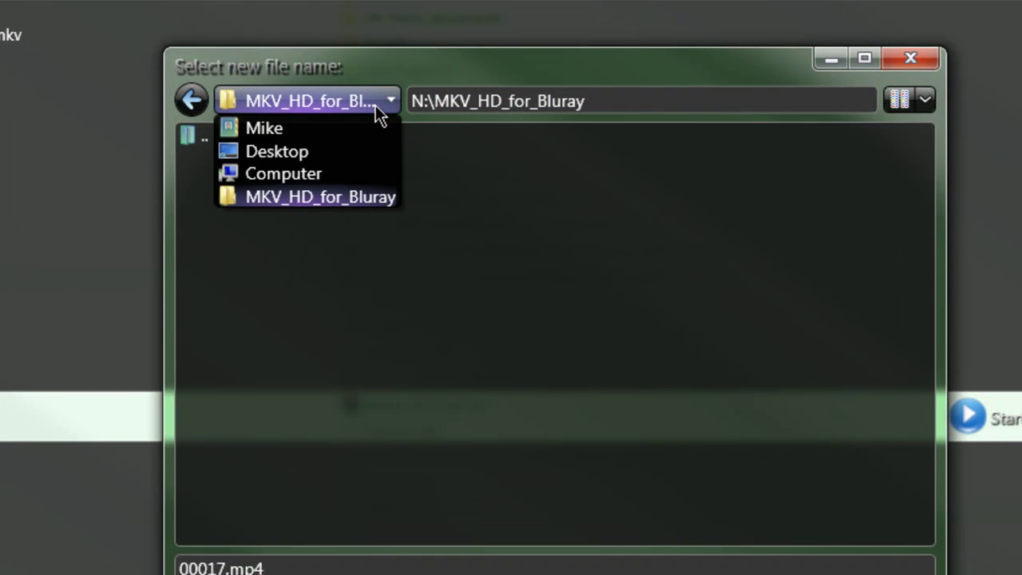
left_click(272, 174)
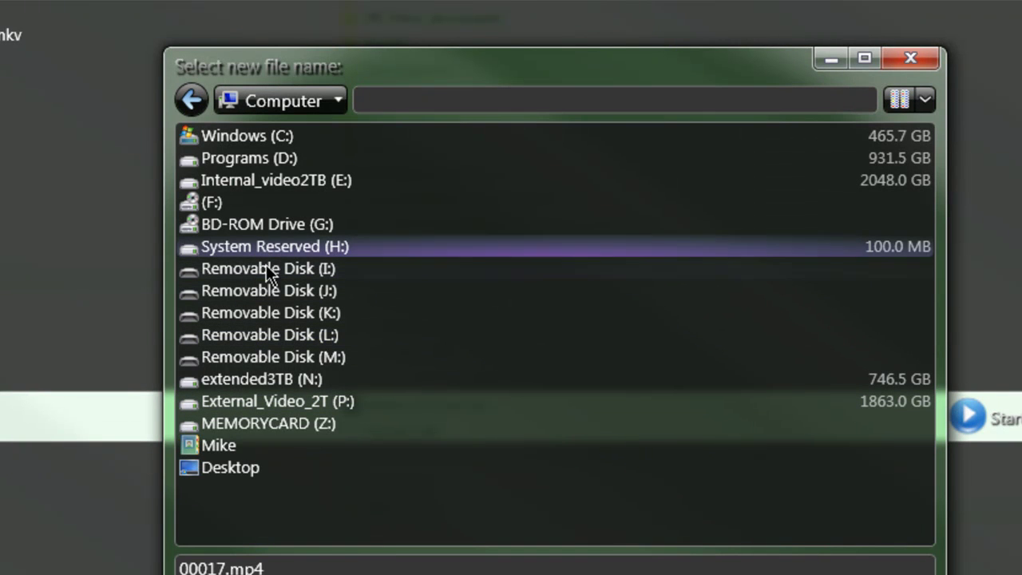
left_click(255, 180)
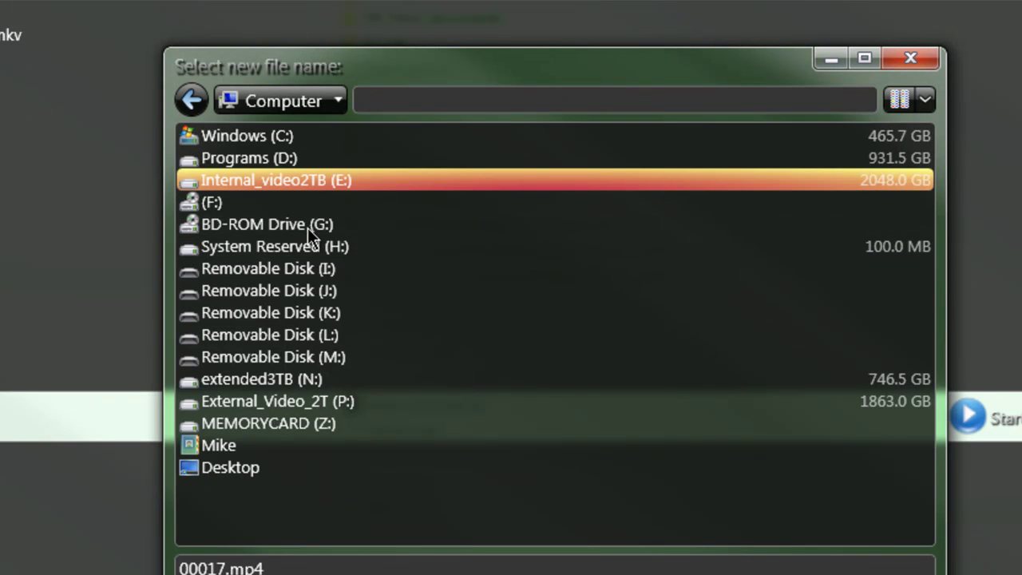
double_click(293, 185)
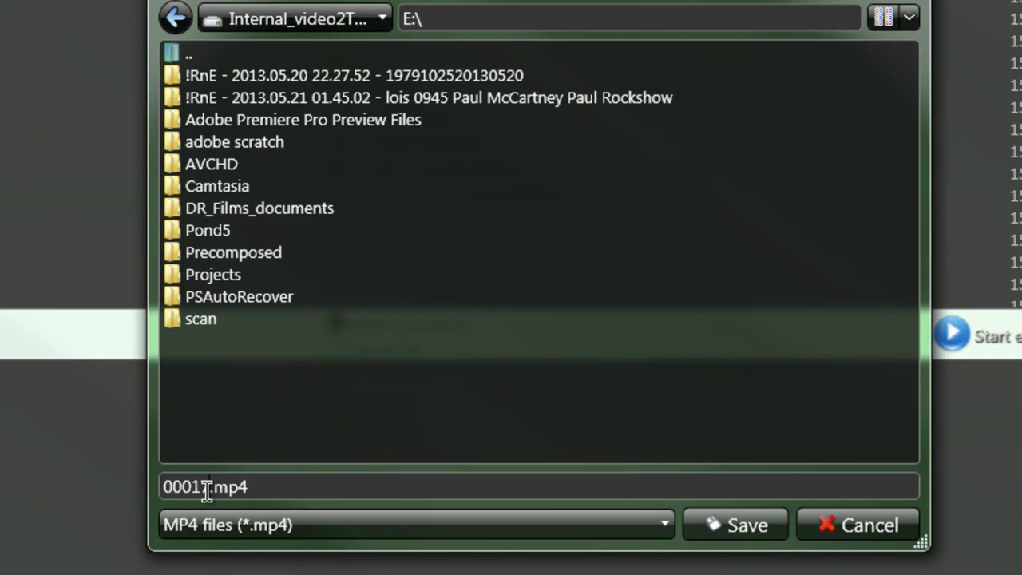
type("teaser")
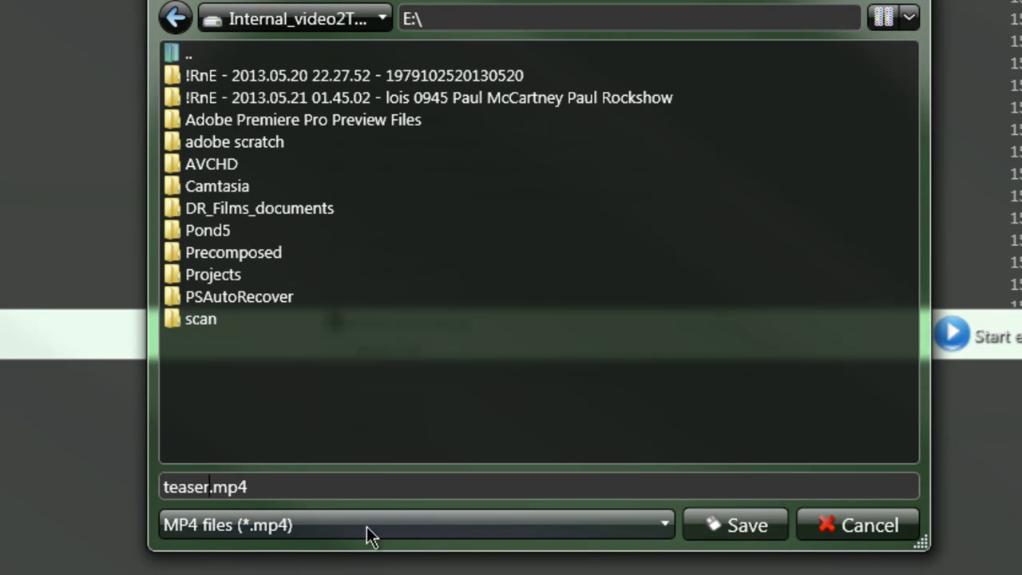
left_click(689, 529)
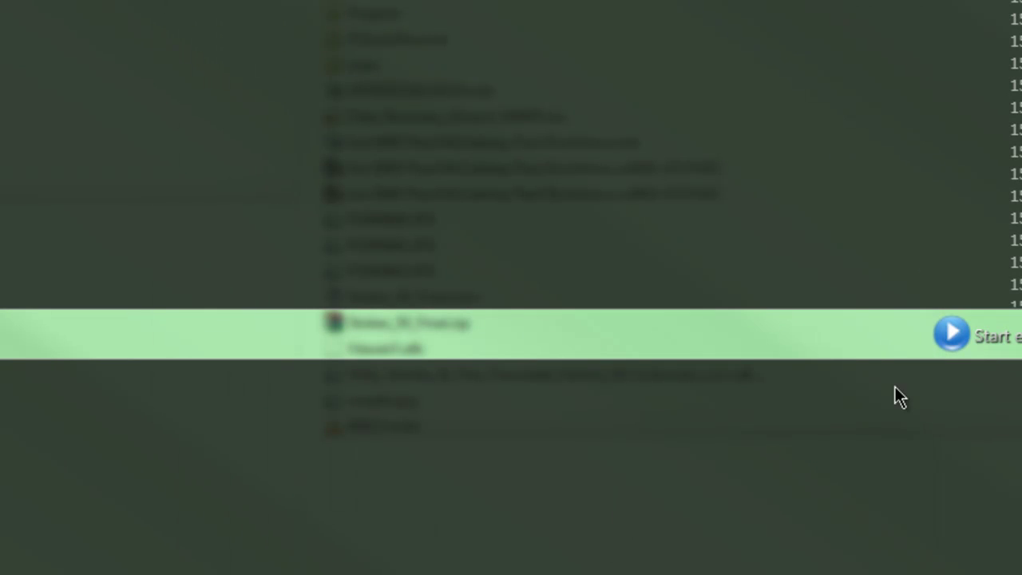
left_click(969, 348)
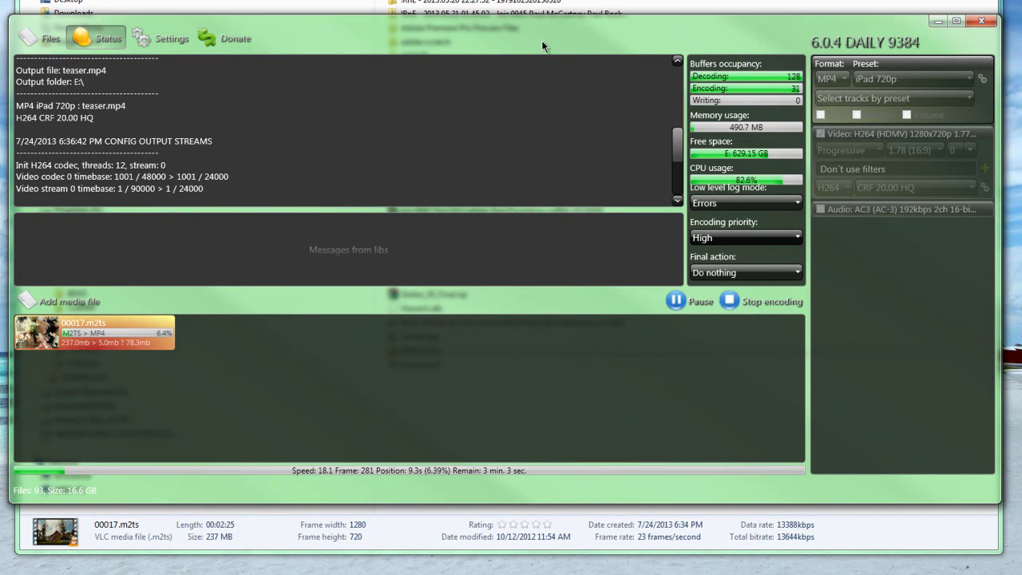
Step: Check the details of teaser.mp4 and 00017.m2ts on E:, then open the disc's STREAM folder
key("alt+Tab")
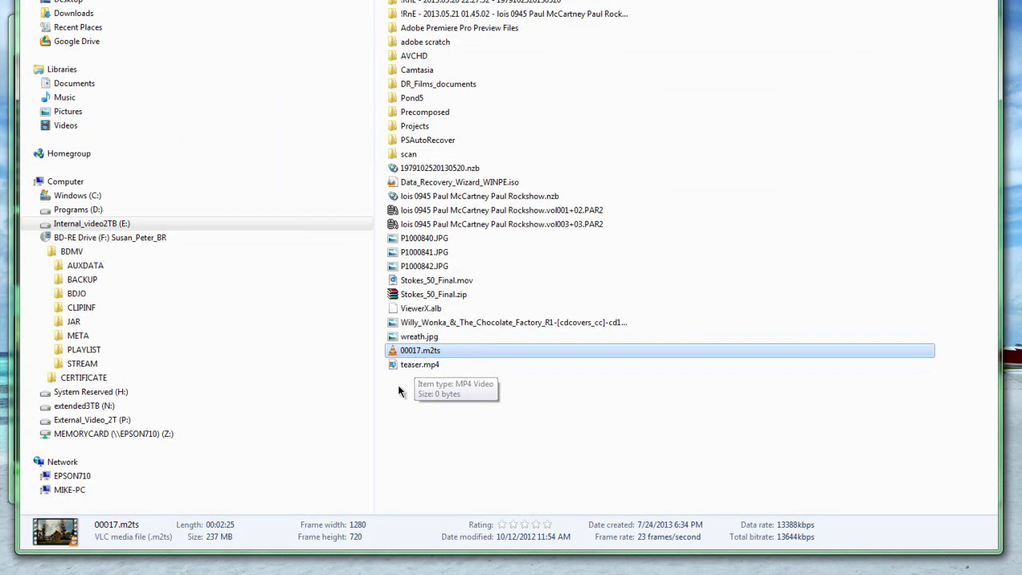
left_click(413, 365)
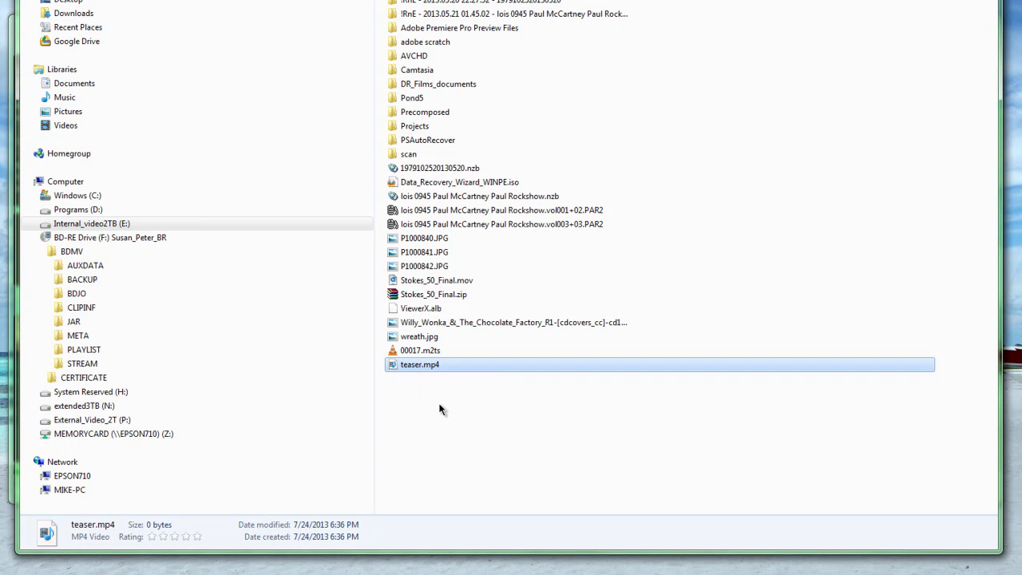
left_click(383, 311)
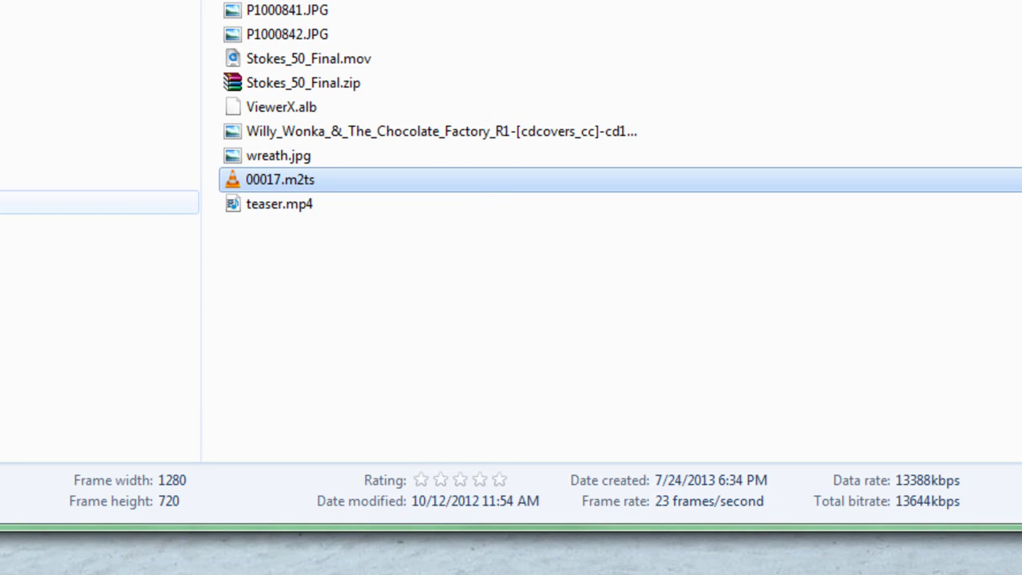
left_click(192, 202)
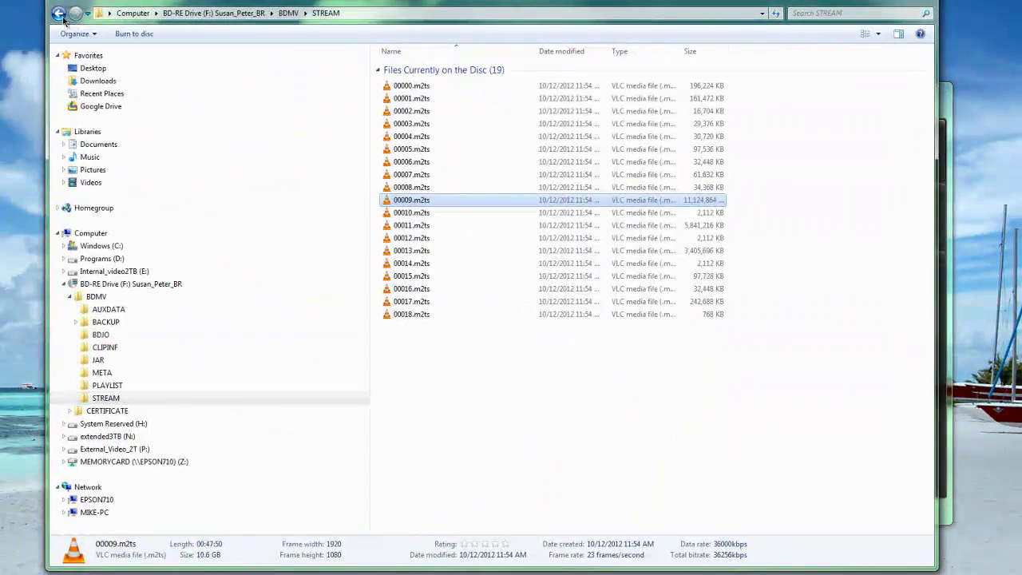
Step: Return to E: to check teaser.mp4, acknowledge Tasks Completed, and close XviD4PSP
key("alt+Left")
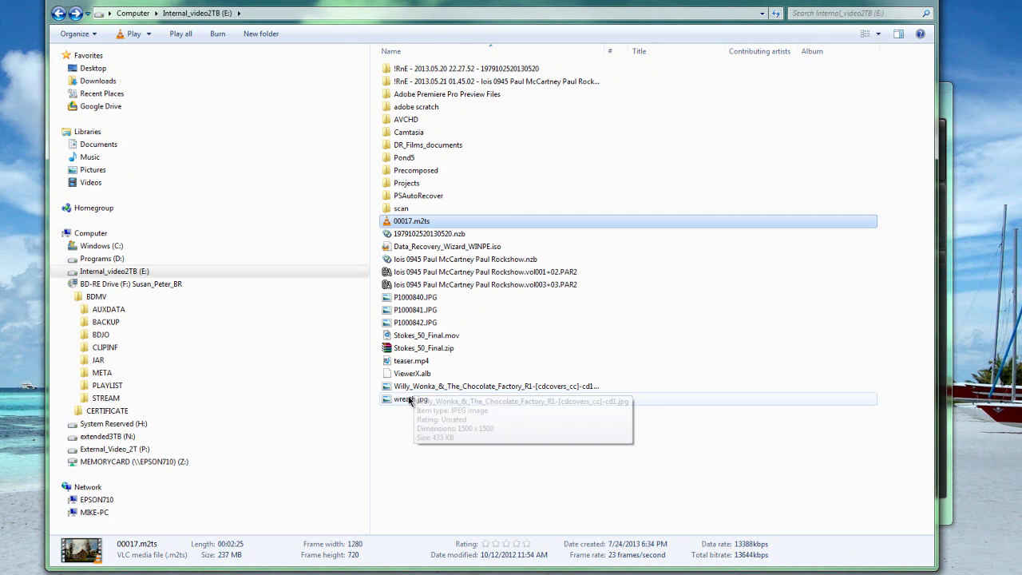
left_click(412, 361)
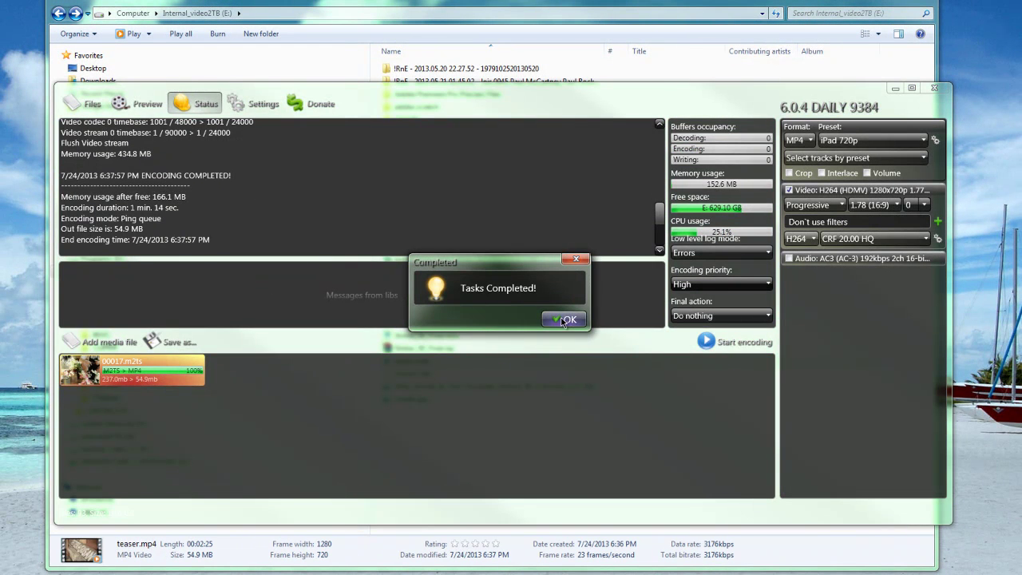
left_click(566, 319)
left_click(935, 88)
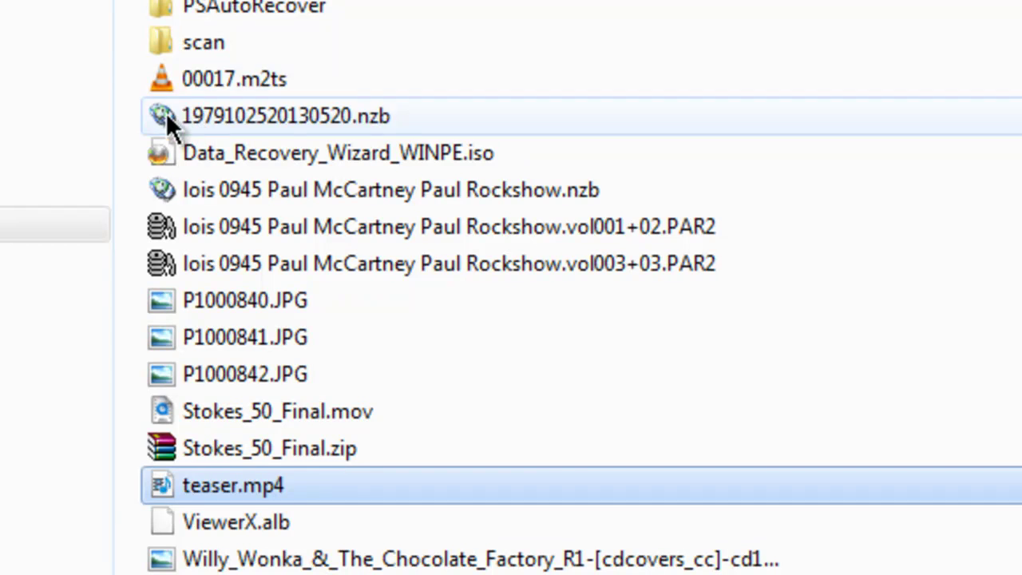
Step: Compare the source 00017.m2ts details, then play teaser.mp4 to verify the encode
left_click(188, 77)
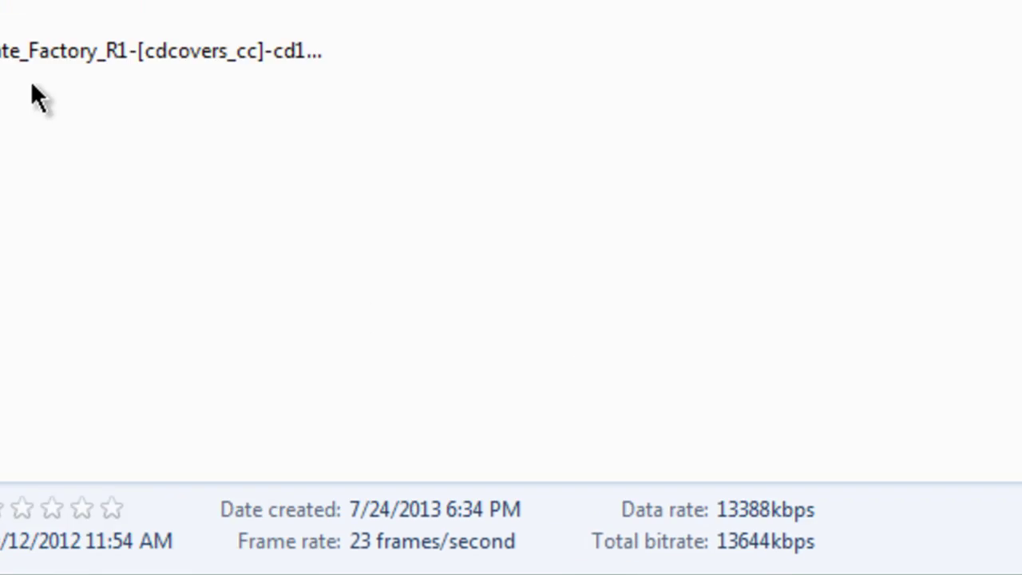
left_click(292, 392)
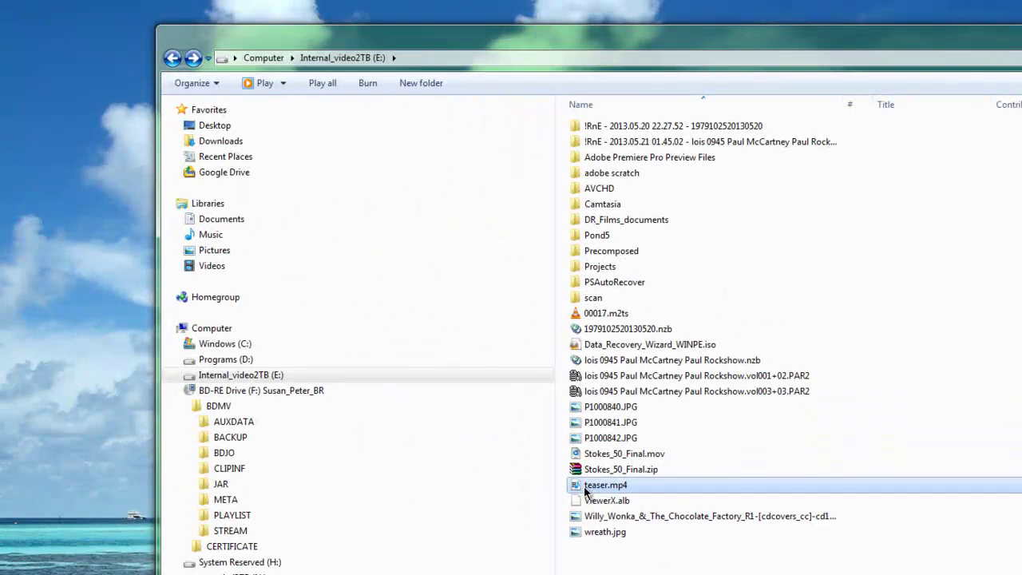
double_click(590, 486)
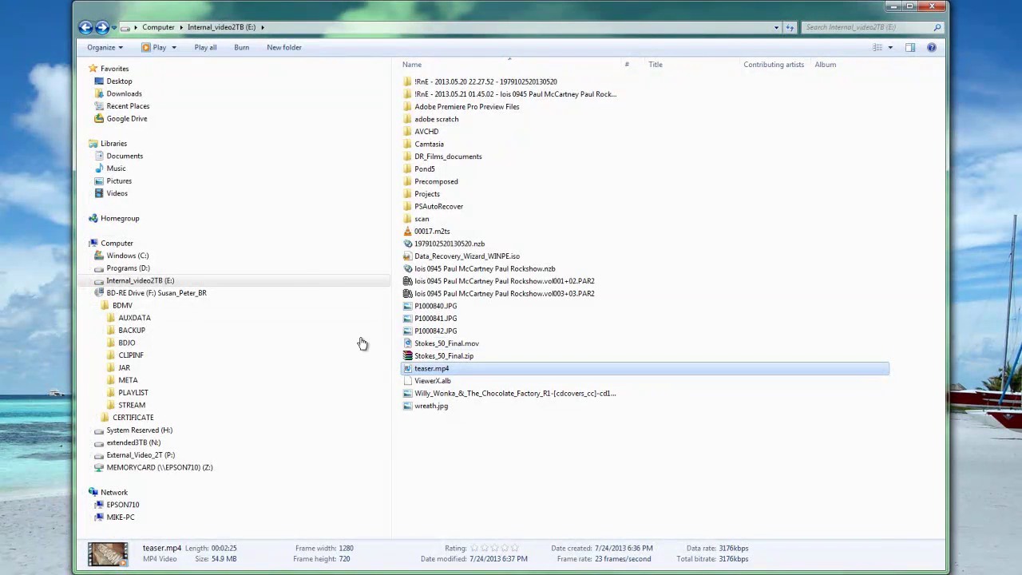
left_click(132, 408)
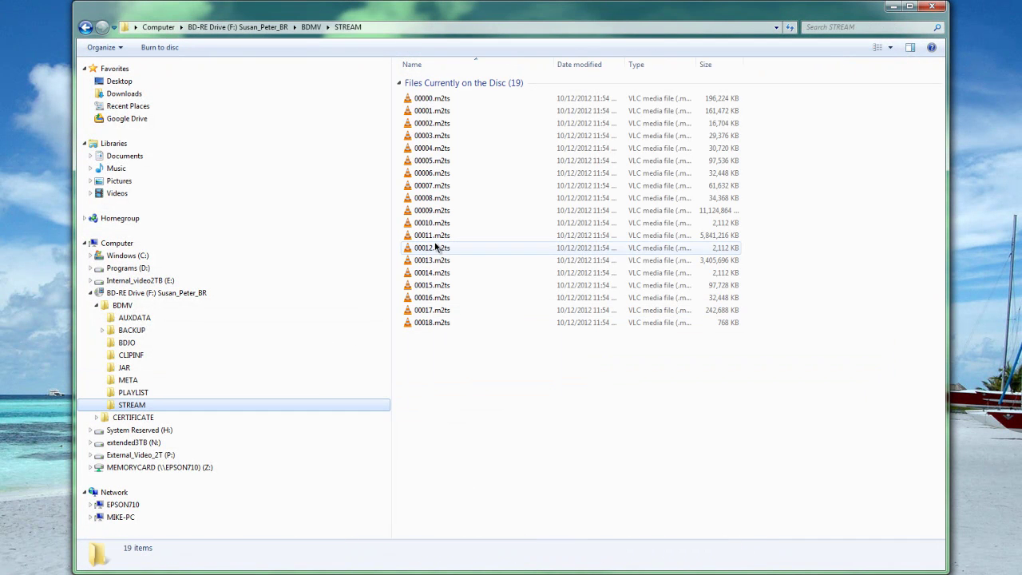
left_click(566, 114)
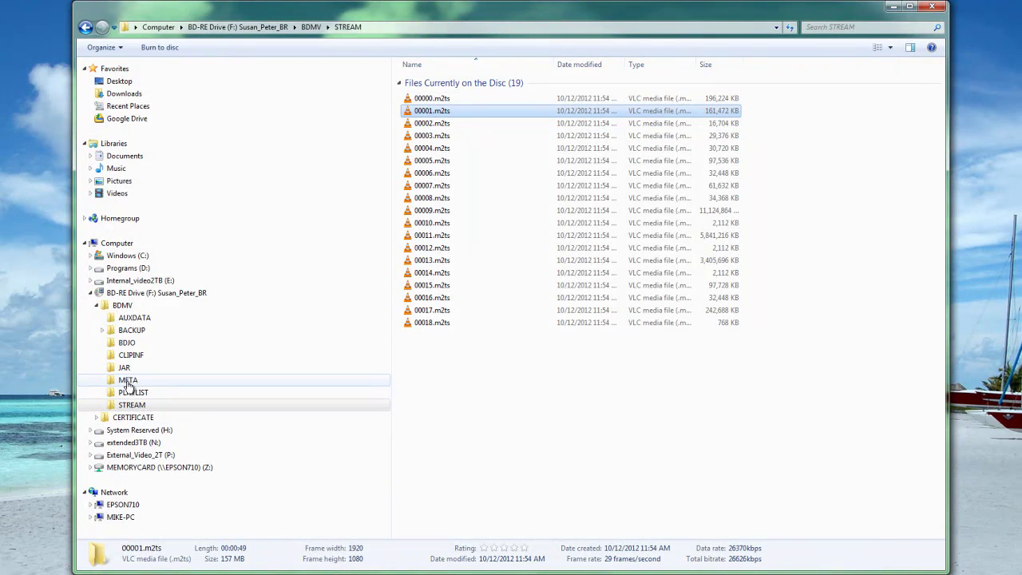
left_click(596, 235)
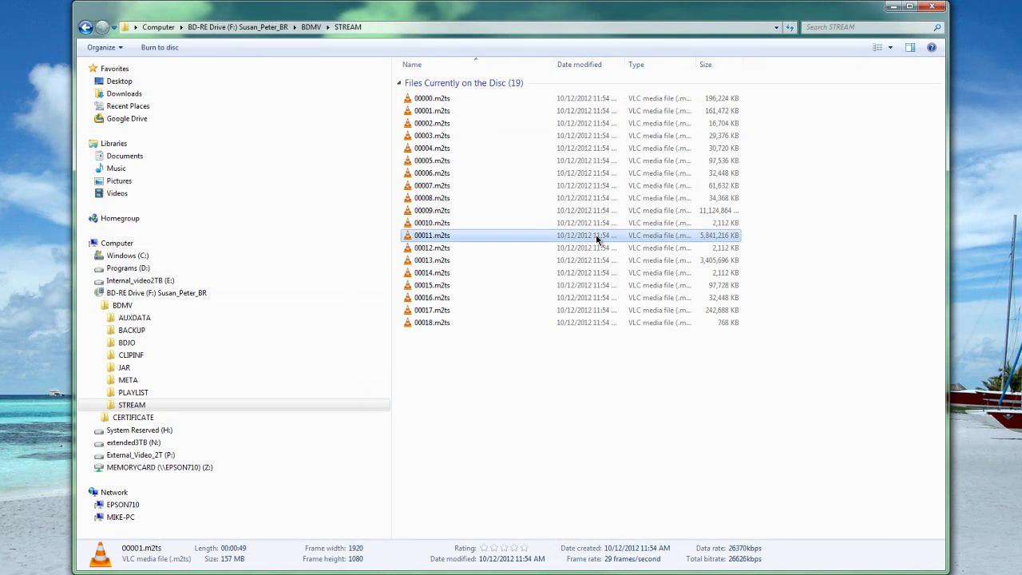
left_click(477, 260)
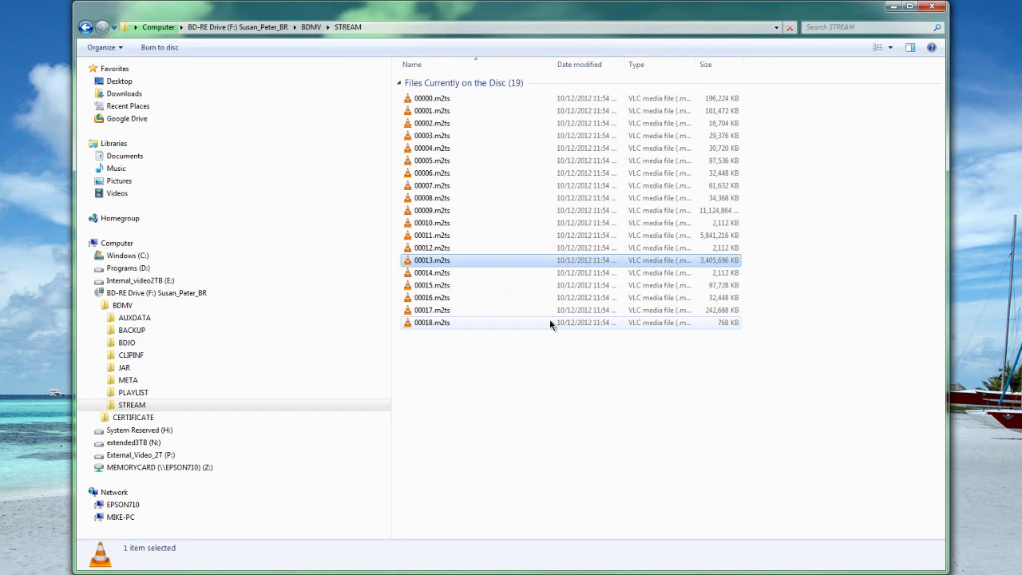